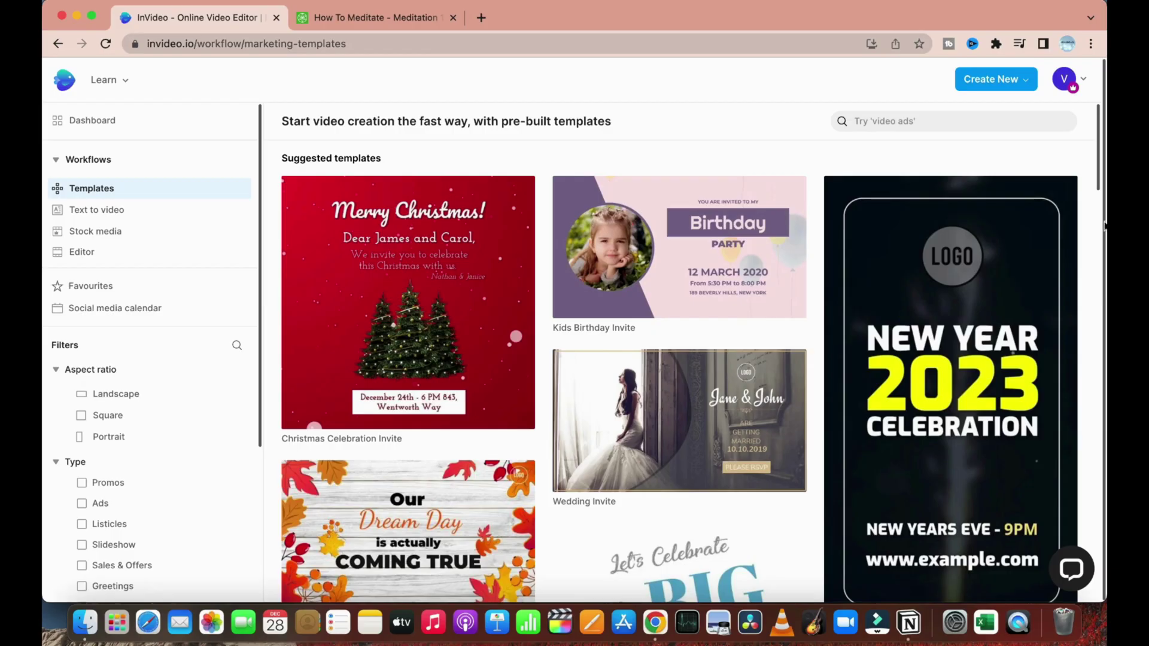
- Scroll through the InVideo start page to look over its content
{"action": "mouse_move", "coordinate": [435, 237]}
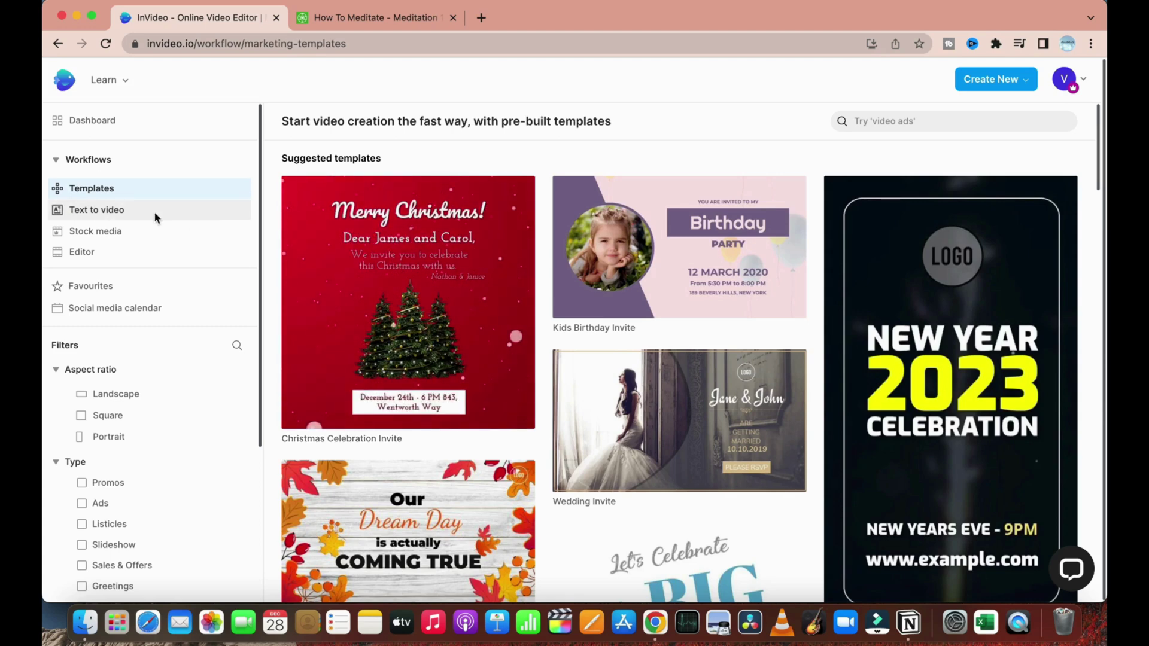
{"action": "mouse_move", "coordinate": [393, 201]}
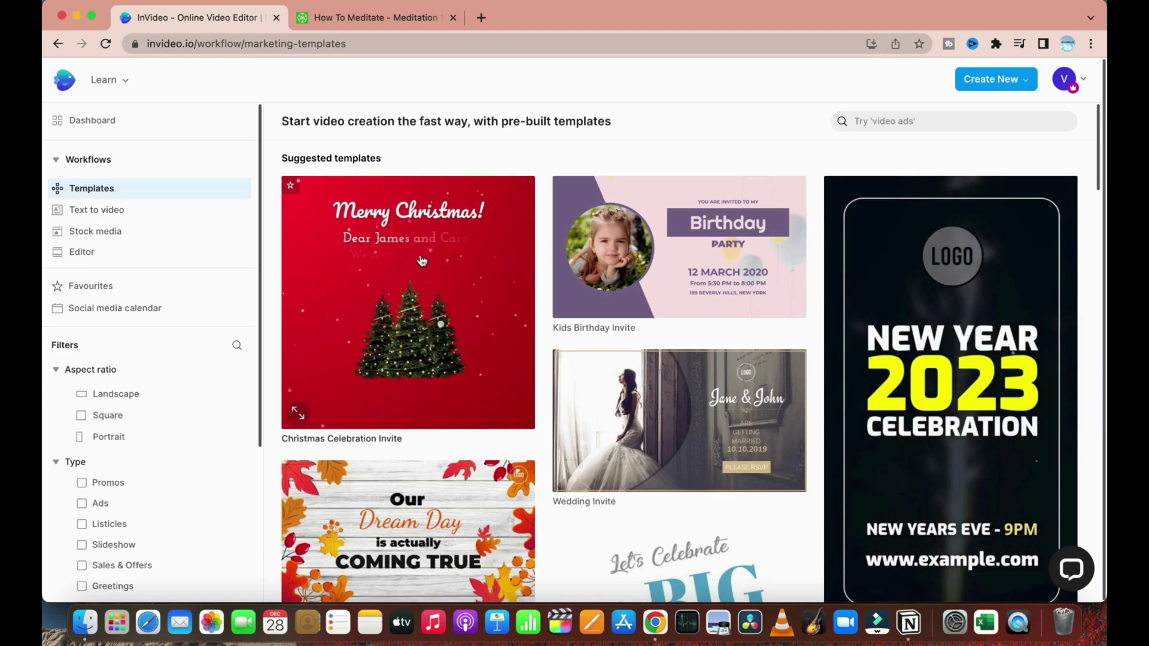
{"action": "mouse_move", "coordinate": [658, 282]}
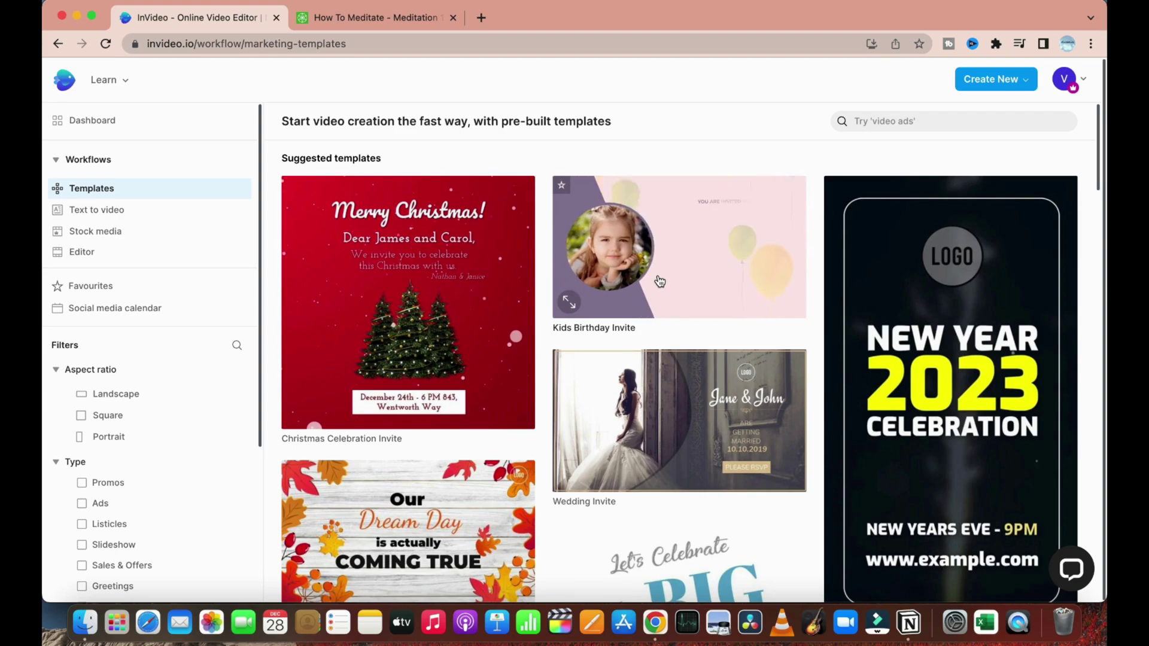
{"action": "scroll", "coordinate": [845, 376], "scroll_direction": "down", "scroll_amount": 10}
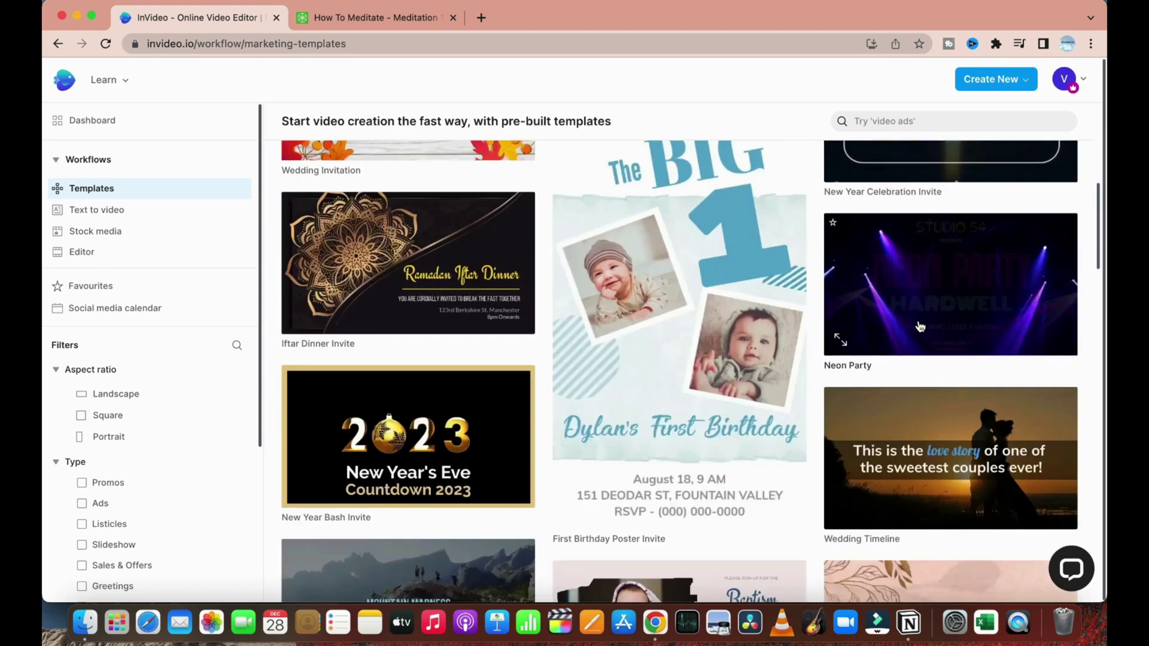
{"action": "scroll", "coordinate": [846, 376], "scroll_direction": "down", "scroll_amount": 9}
{"action": "mouse_move", "coordinate": [637, 334]}
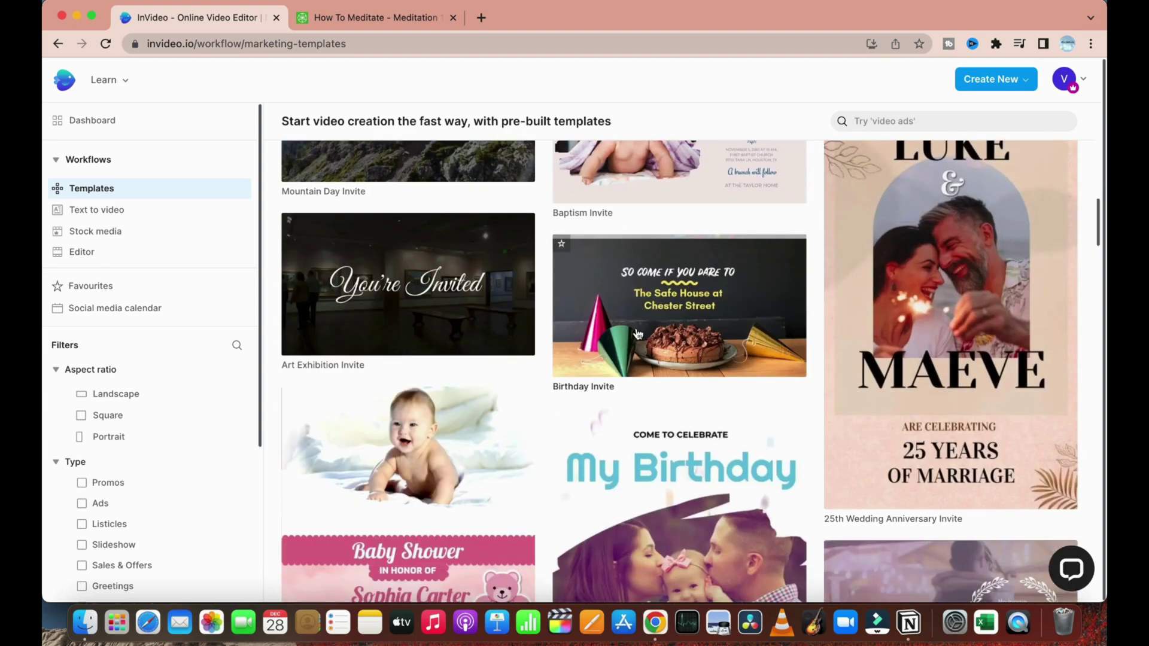
{"action": "scroll", "coordinate": [636, 333], "scroll_direction": "down", "scroll_amount": 10}
{"action": "mouse_move", "coordinate": [938, 351]}
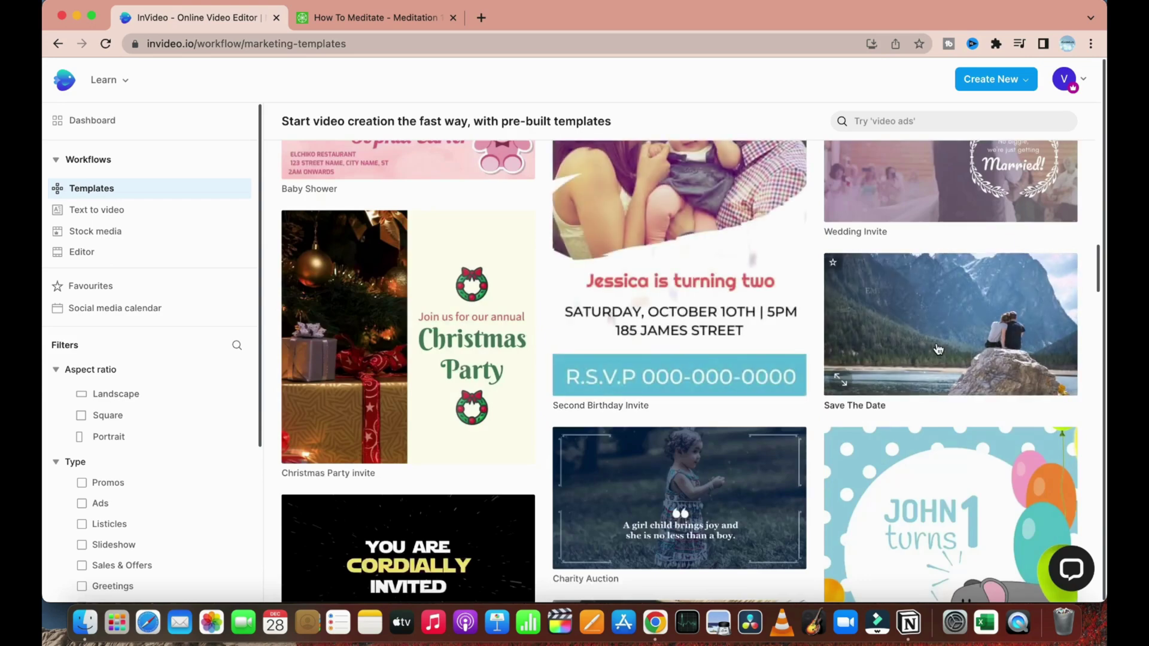
{"action": "scroll", "coordinate": [938, 350], "scroll_direction": "down", "scroll_amount": 4}
{"action": "mouse_move", "coordinate": [966, 337]}
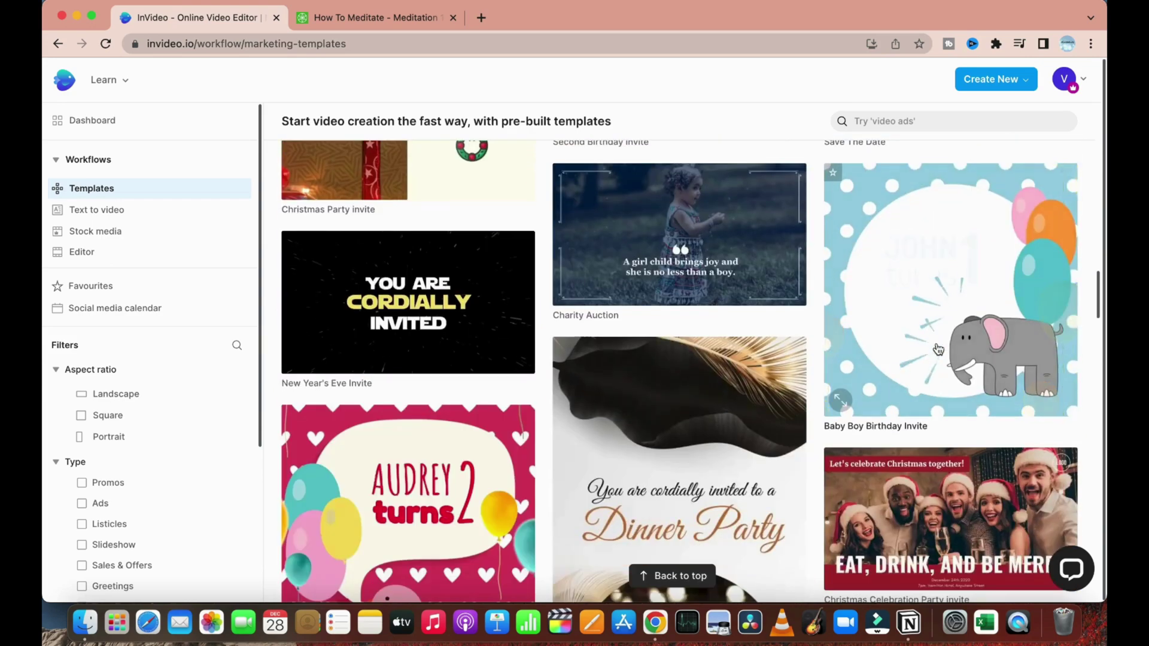
{"action": "scroll", "coordinate": [965, 337], "scroll_direction": "down", "scroll_amount": 4}
{"action": "scroll", "coordinate": [314, 211], "scroll_direction": "up", "scroll_amount": 20}
- Go to Text to video and browse templates like Fitness Promo and Startup Pitch Ideas
{"action": "mouse_move", "coordinate": [314, 211]}
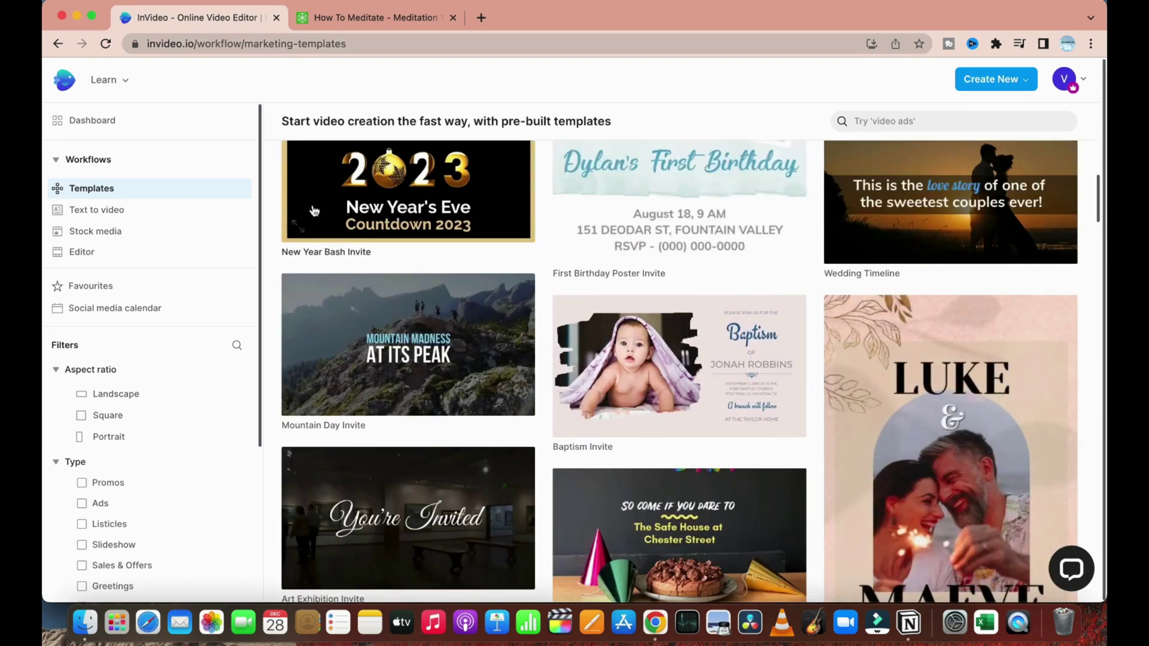
{"action": "left_click", "coordinate": [166, 217]}
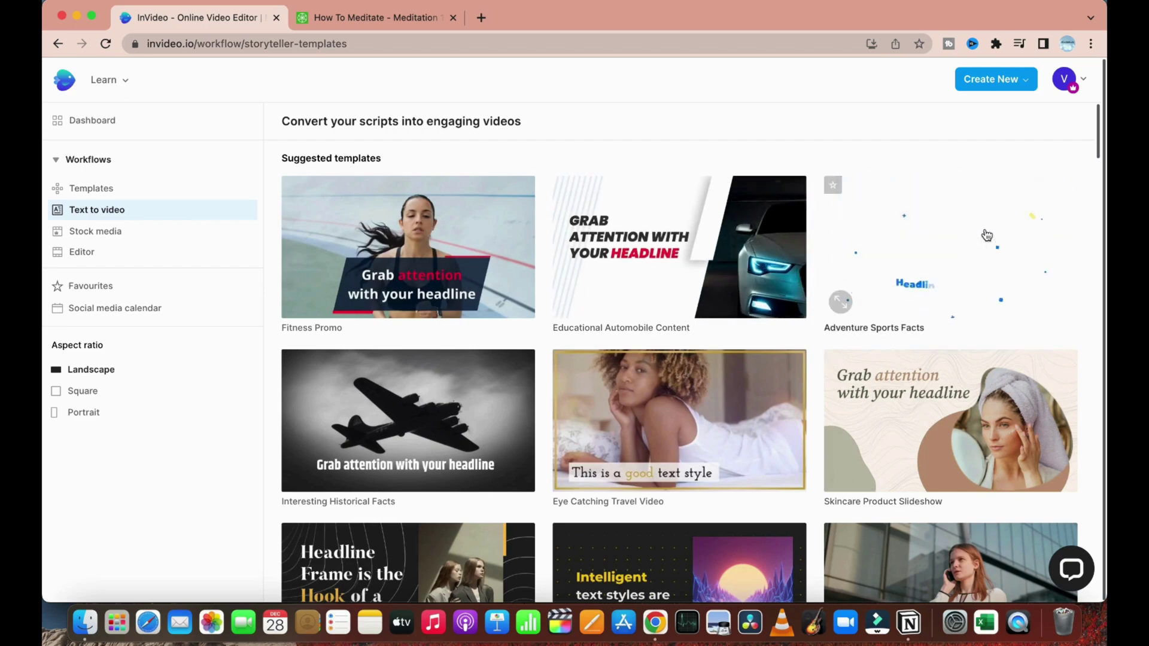
{"action": "scroll", "coordinate": [986, 238], "scroll_direction": "down", "scroll_amount": 4}
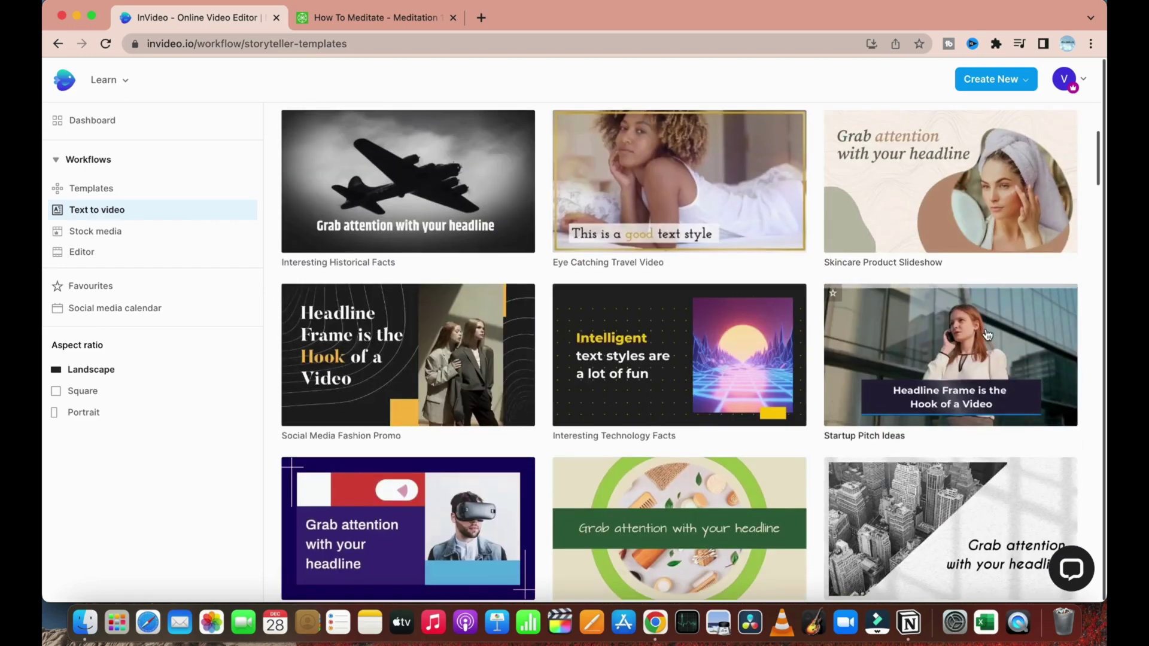
- Open the Startup Pitch Ideas template, then pause, mute and replay its 16:9 sample preview
{"action": "left_click", "coordinate": [862, 367]}
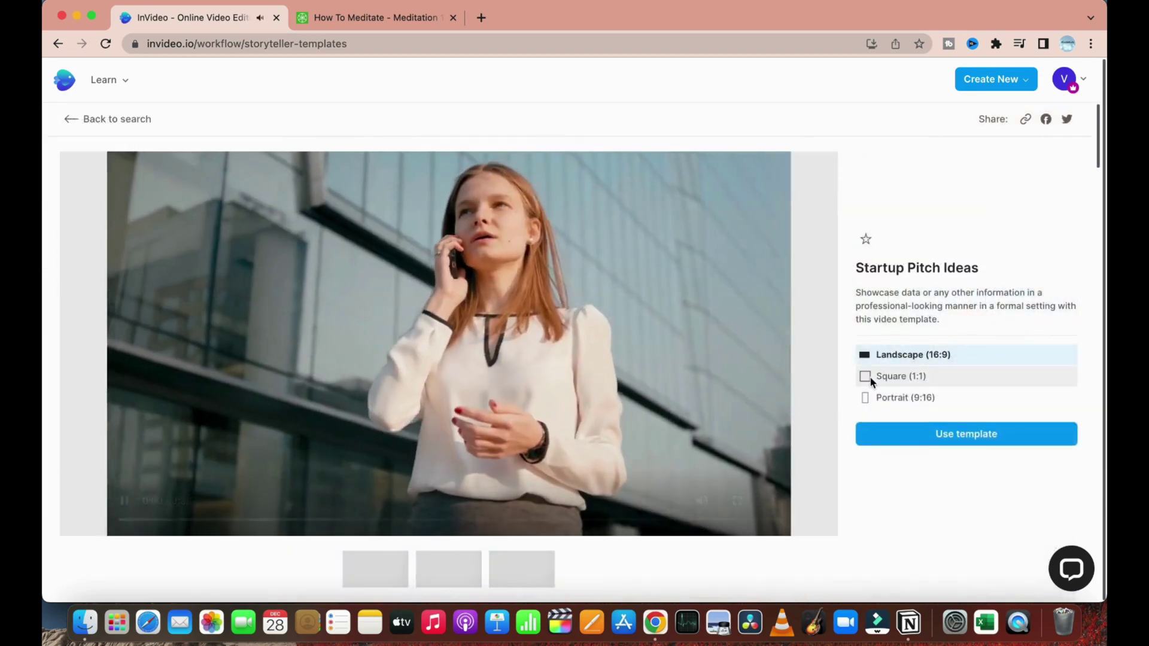
{"action": "left_click", "coordinate": [320, 359]}
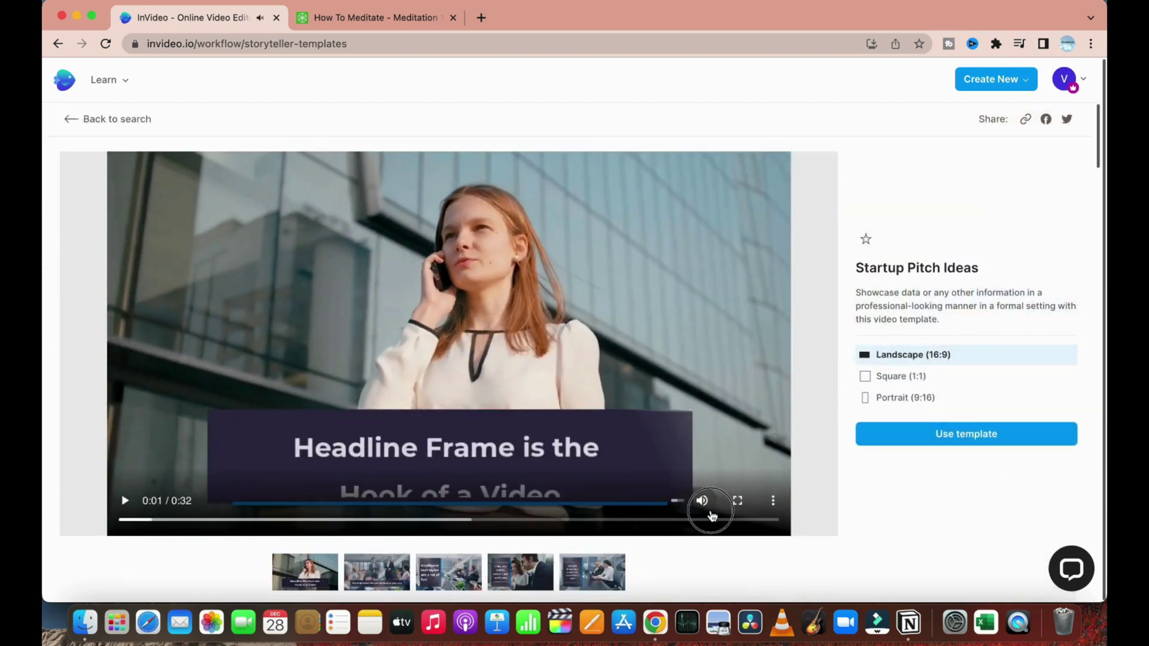
{"action": "left_click", "coordinate": [709, 506]}
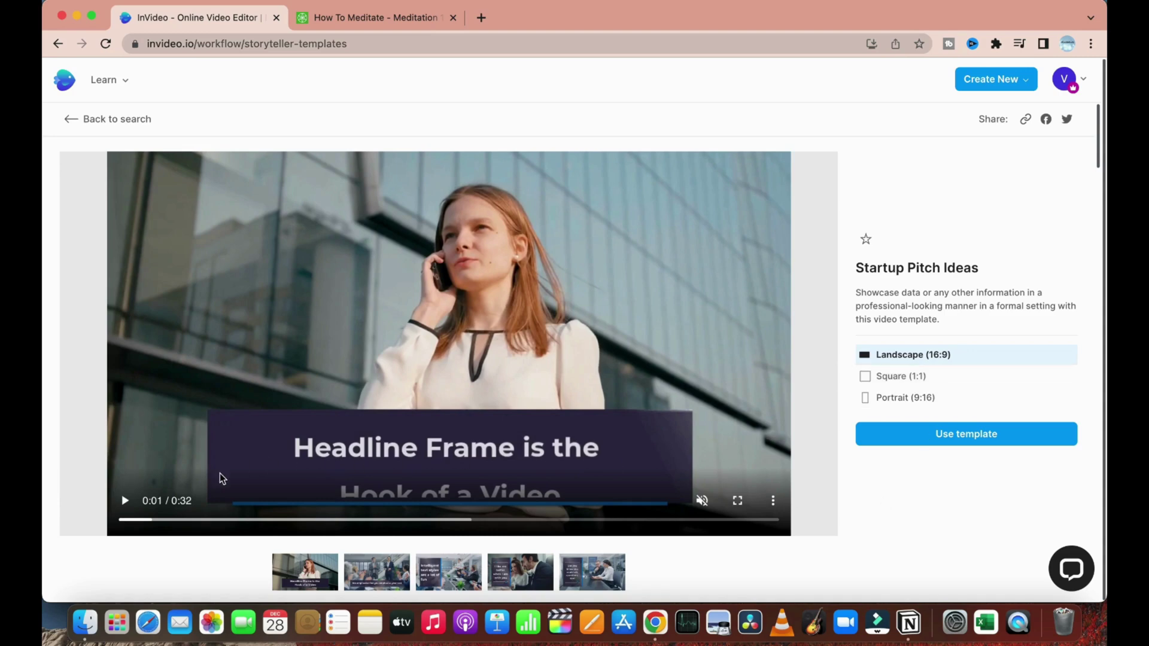
{"action": "left_click", "coordinate": [124, 502]}
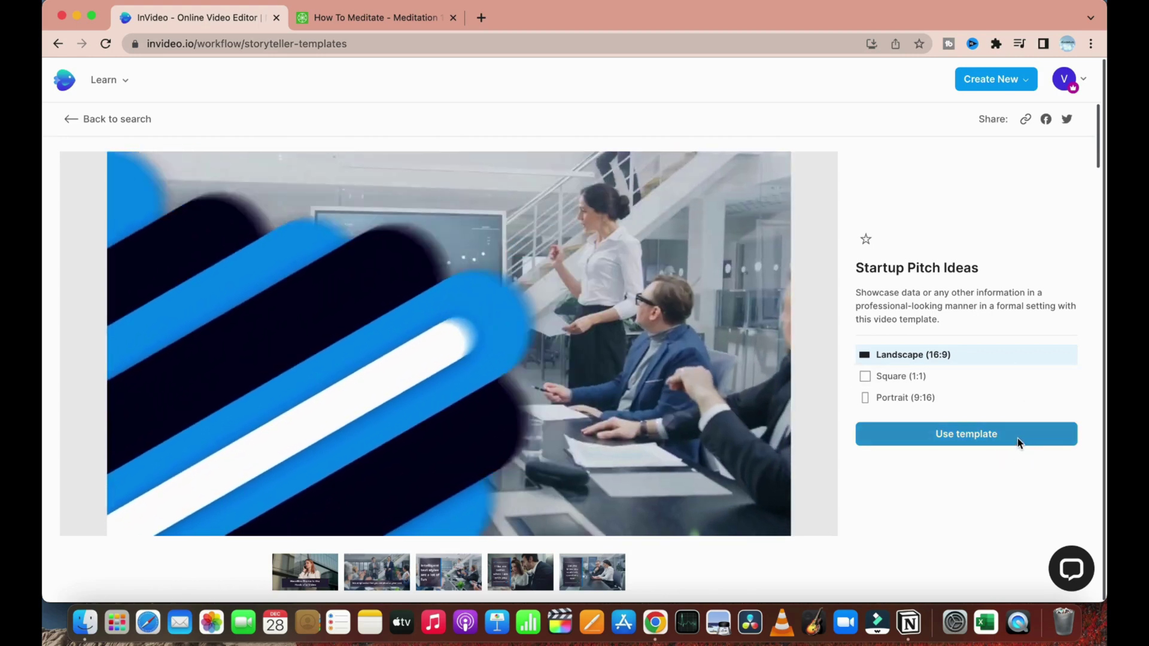
- Start a new video from the template and copy the meditation article's heading and opening paragraphs
{"action": "left_click", "coordinate": [1017, 438]}
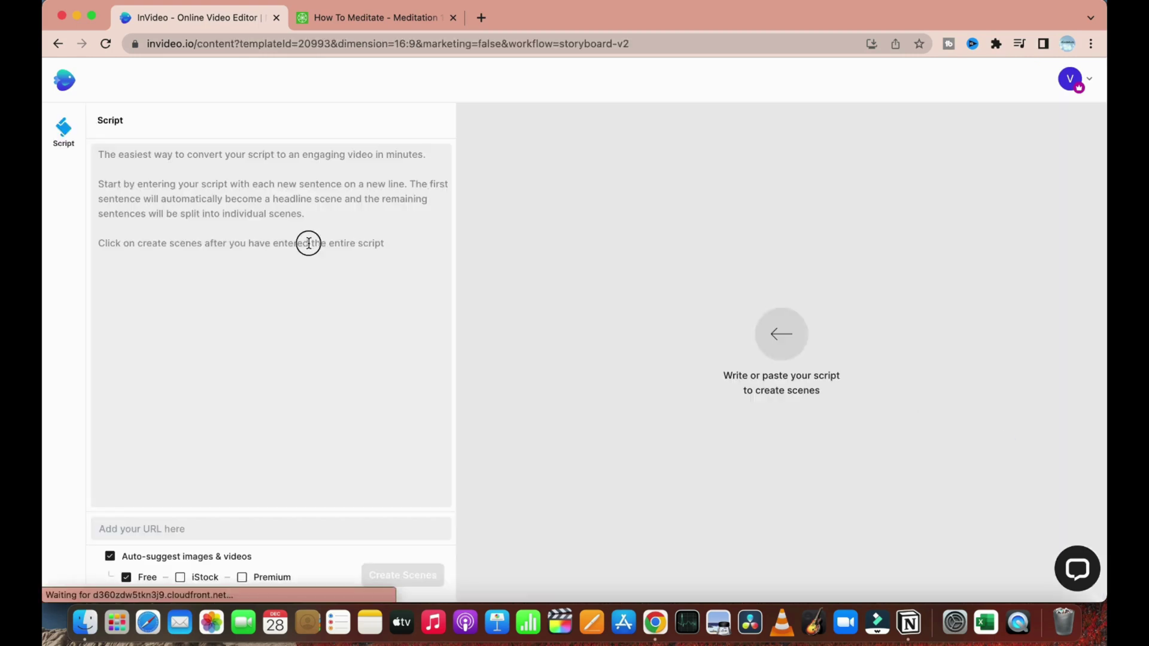
{"action": "left_click", "coordinate": [307, 242]}
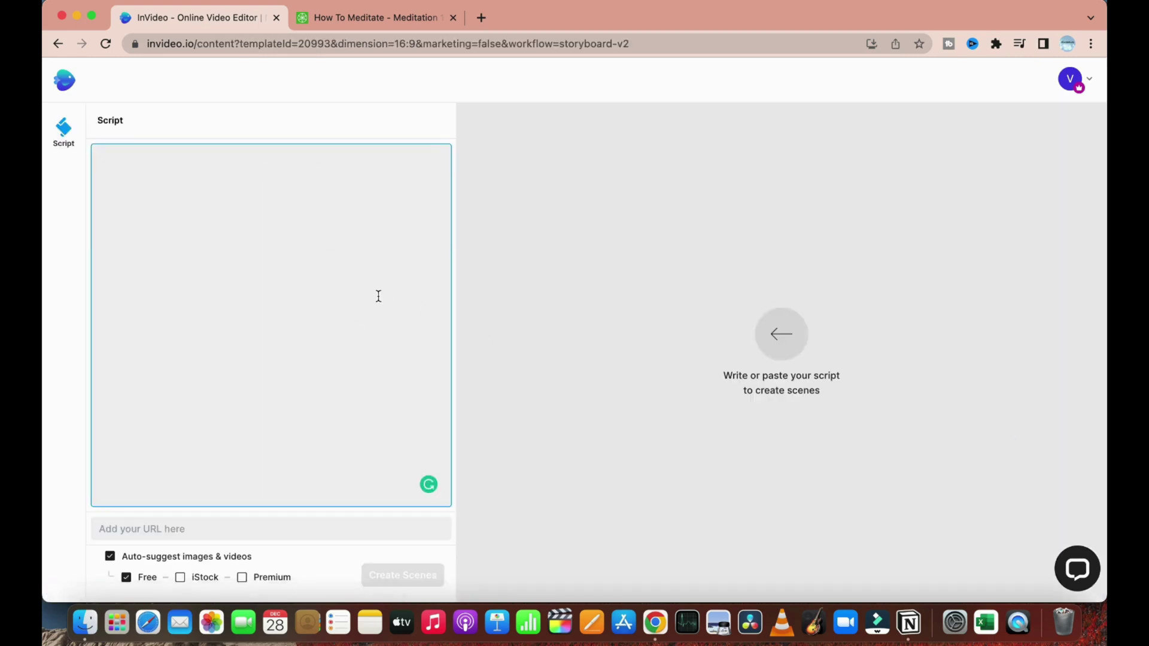
{"action": "left_click", "coordinate": [367, 18]}
{"action": "left_click", "coordinate": [426, 235]}
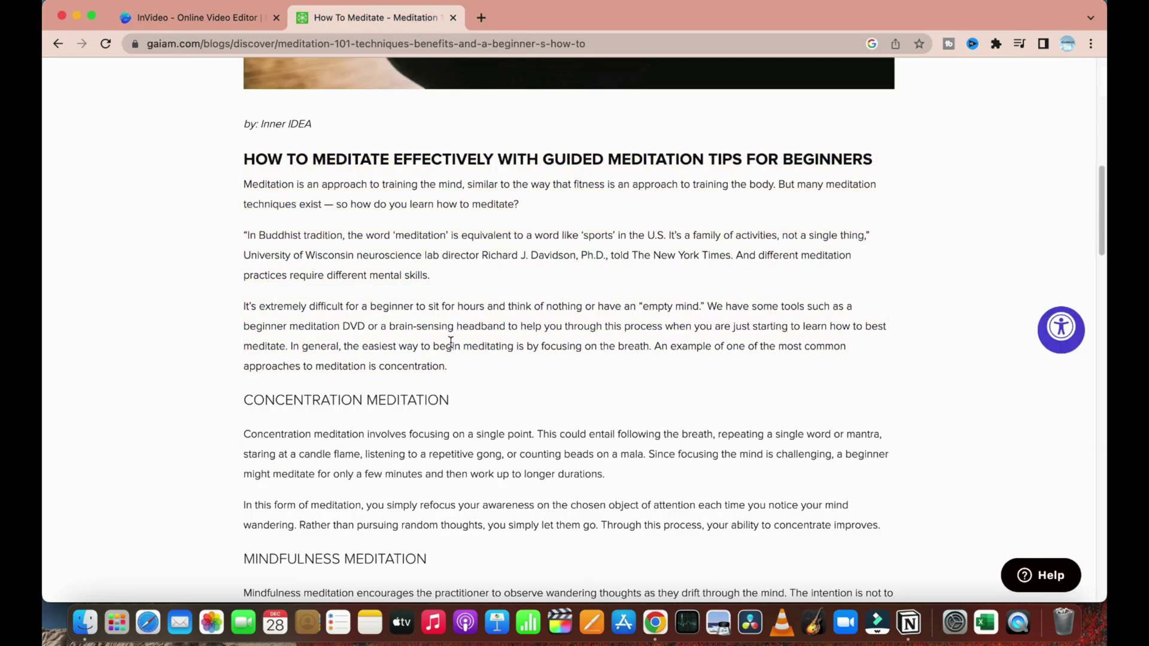
{"action": "left_click_drag", "start_coordinate": [449, 366], "coordinate": [237, 153]}
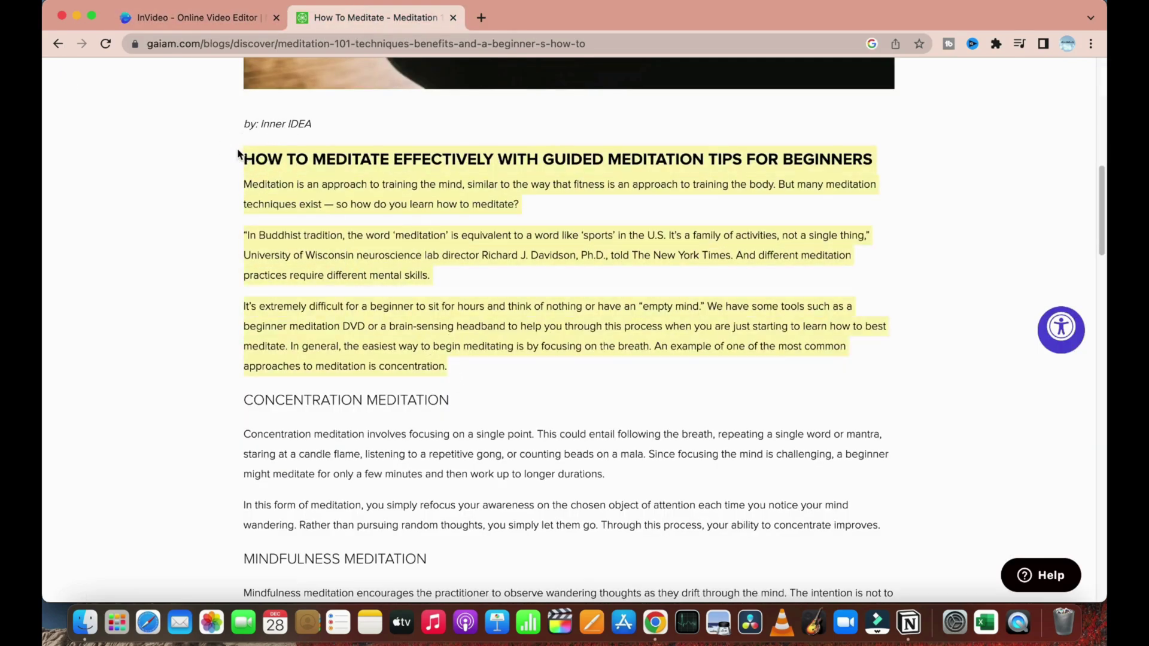
{"action": "key", "text": "super+c"}
- Paste the article into the Script box and add a blank line after the title
{"action": "left_click", "coordinate": [258, 18]}
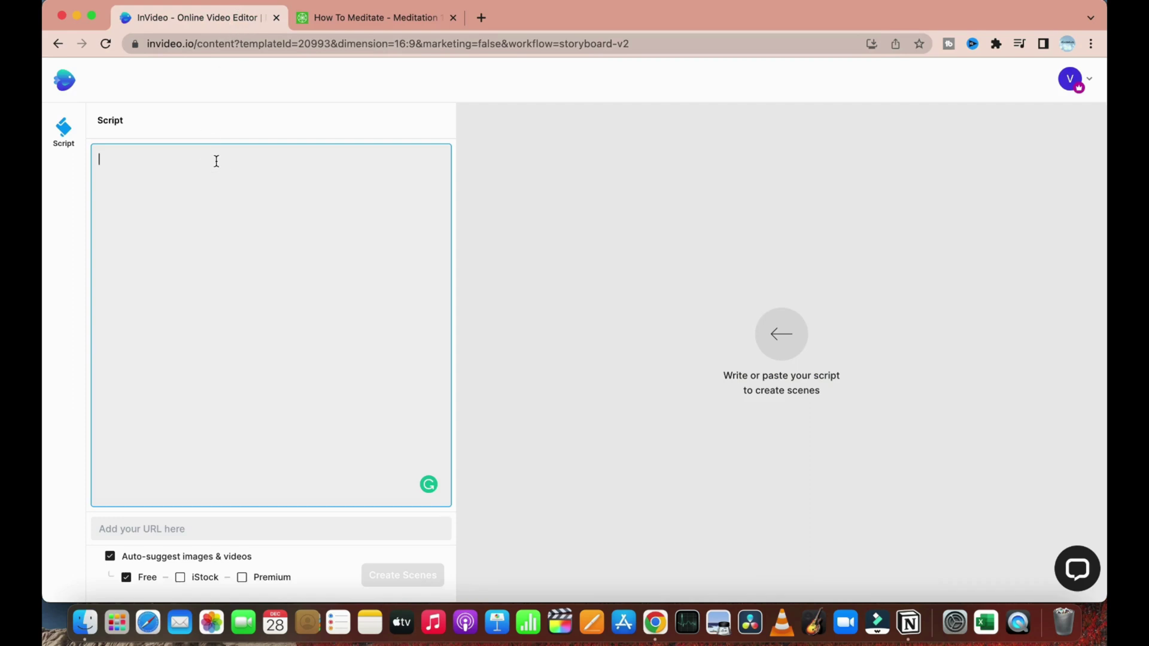
{"action": "key", "text": "super+v"}
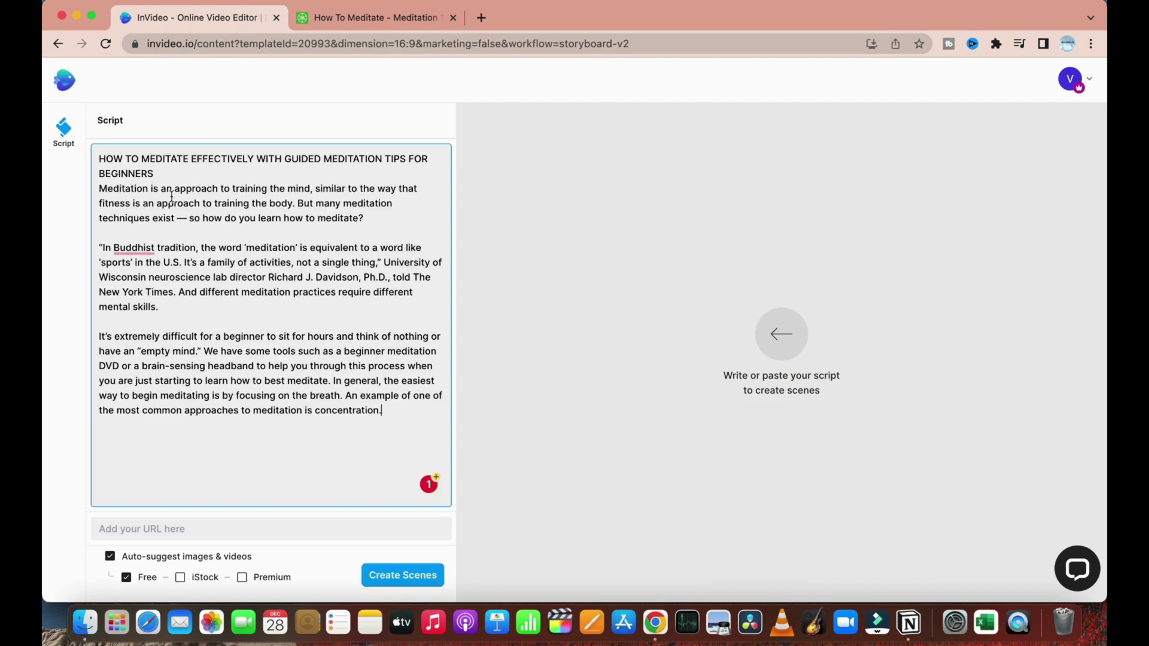
{"action": "left_click", "coordinate": [165, 178]}
{"action": "key", "text": "Return"}
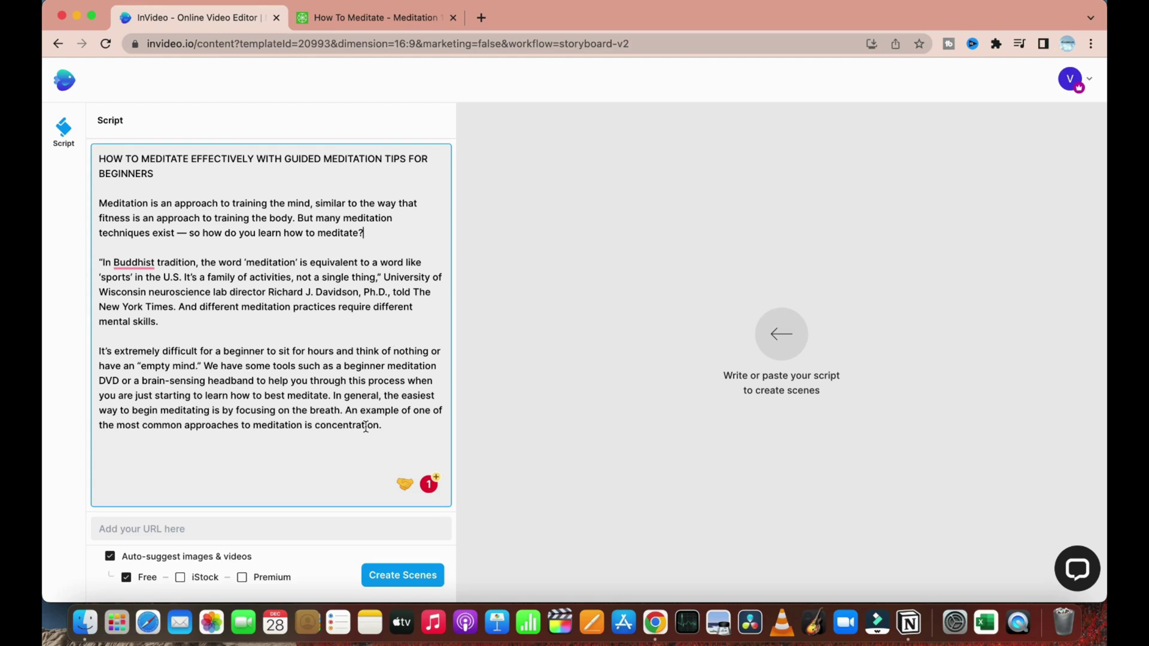
- Accept Grammarly's fix so the script reads 'In the Buddhist'
{"action": "mouse_move", "coordinate": [428, 484]}
{"action": "left_click", "coordinate": [115, 263]}
{"action": "left_click", "coordinate": [243, 305]}
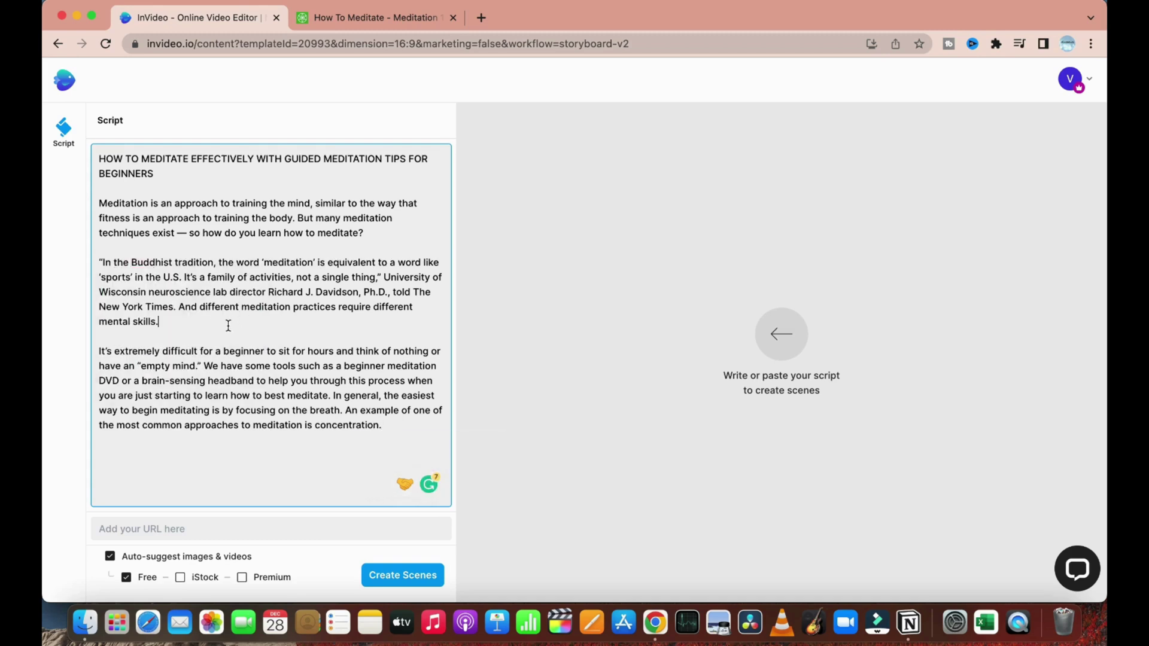
{"action": "left_click", "coordinate": [401, 434]}
- Include Premium media and create scenes, answering No to rearranging the text
{"action": "left_click", "coordinate": [242, 576]}
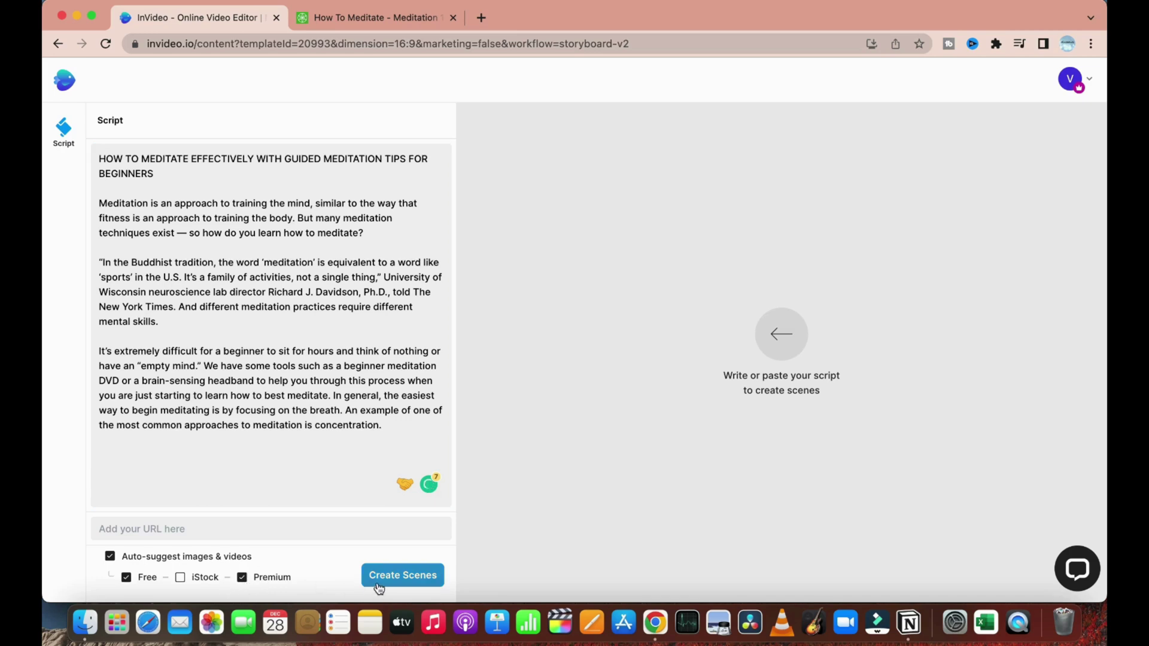
{"action": "left_click", "coordinate": [379, 585]}
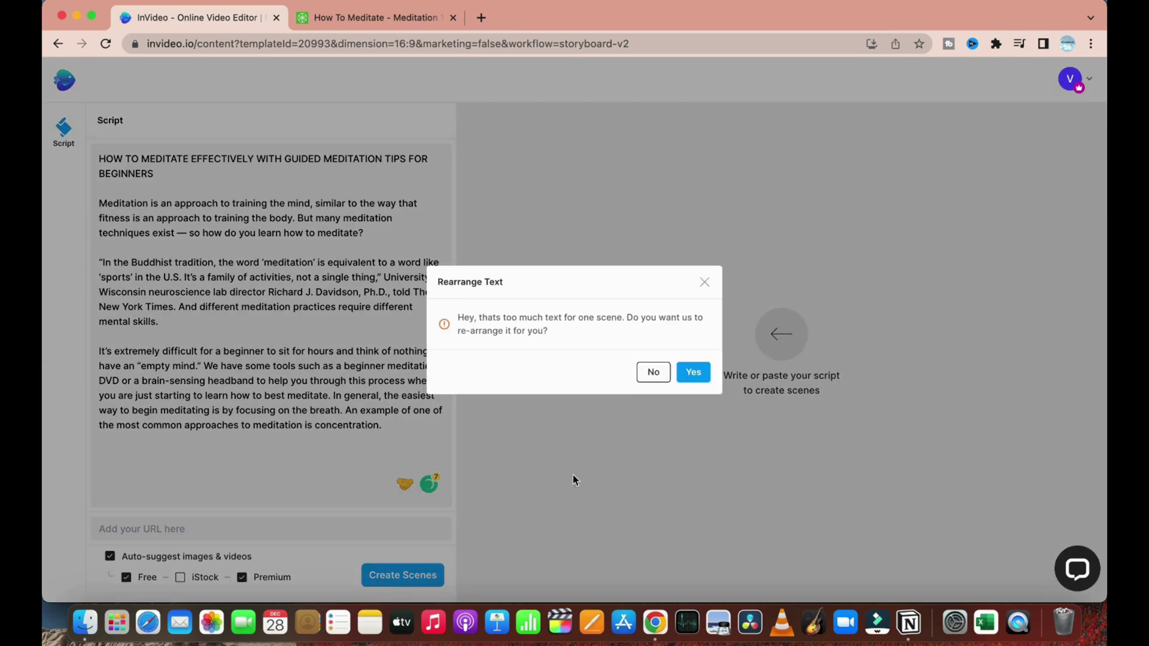
{"action": "left_click", "coordinate": [657, 376]}
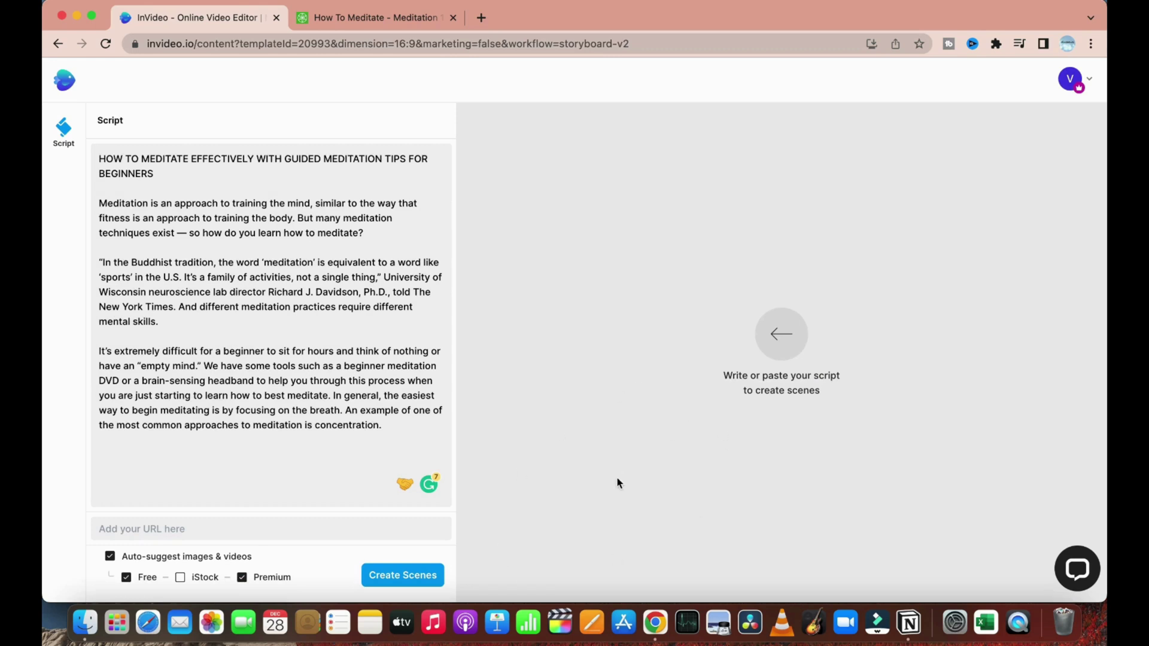
{"action": "left_click", "coordinate": [419, 577]}
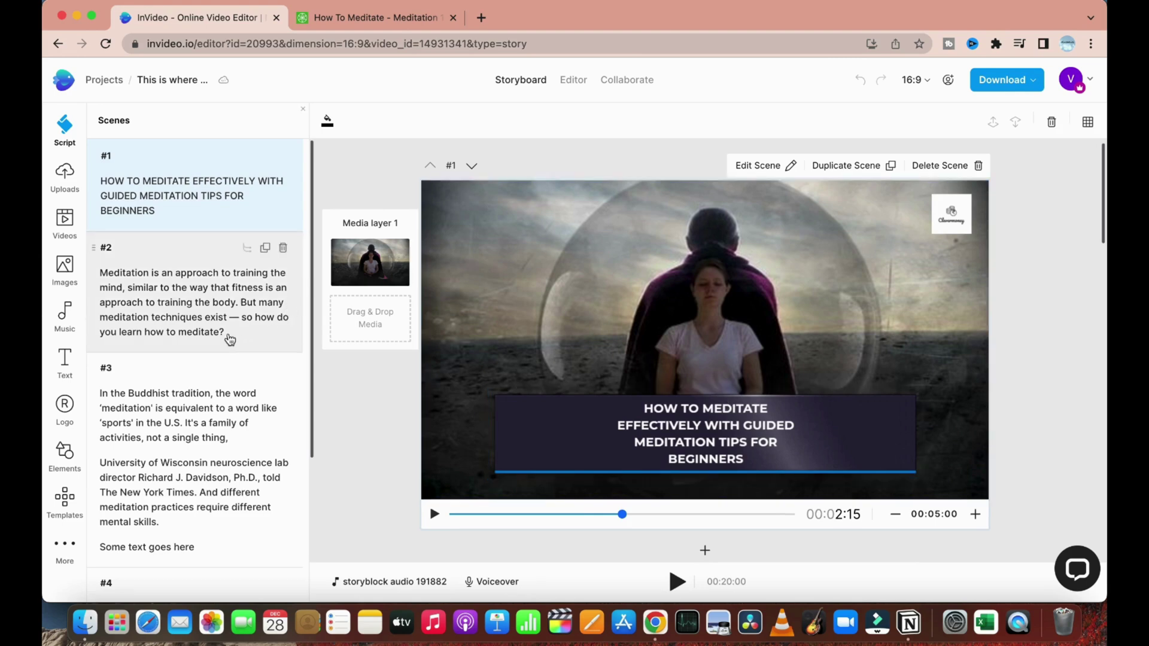
- Look through storyboard scenes #1–#4, then switch to the Editor timeline view
{"action": "scroll", "coordinate": [160, 294], "scroll_direction": "down", "scroll_amount": 3}
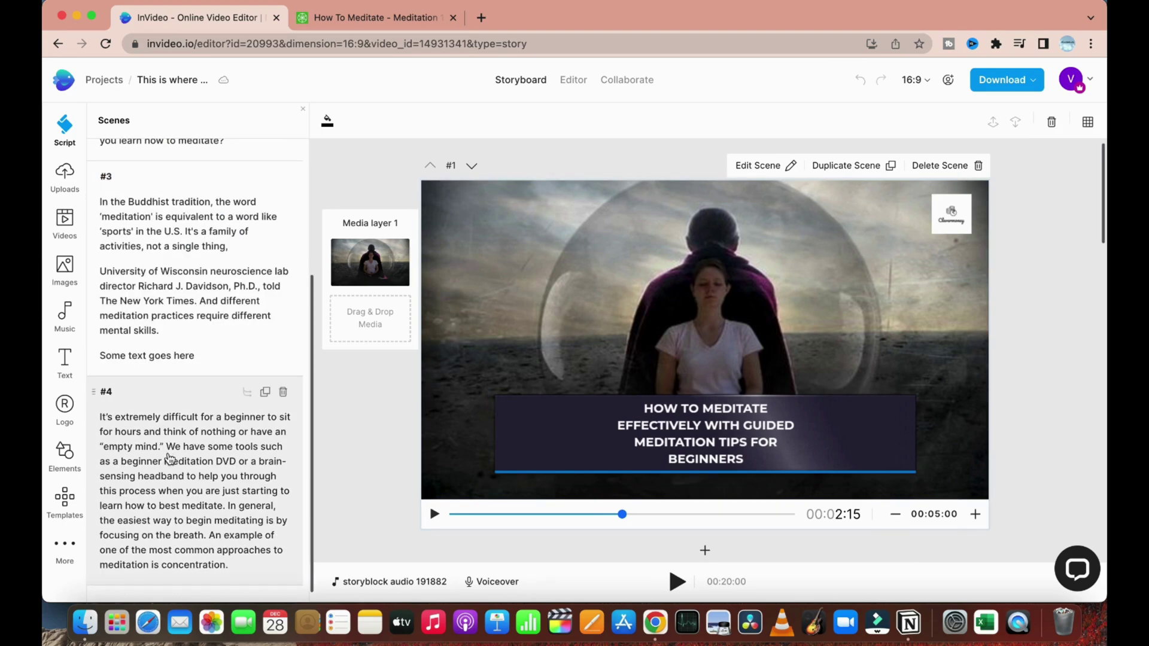
{"action": "scroll", "coordinate": [270, 419], "scroll_direction": "up", "scroll_amount": 3}
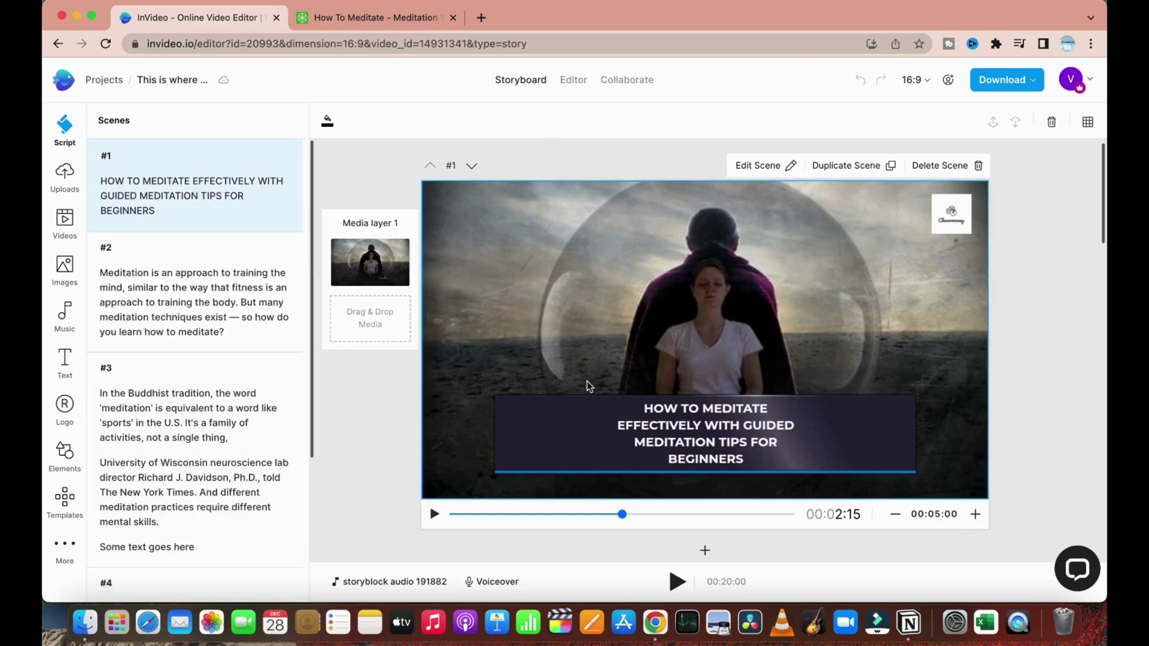
{"action": "scroll", "coordinate": [587, 382], "scroll_direction": "down", "scroll_amount": 10}
{"action": "scroll", "coordinate": [587, 383], "scroll_direction": "up", "scroll_amount": 10}
{"action": "scroll", "coordinate": [497, 361], "scroll_direction": "down", "scroll_amount": 10}
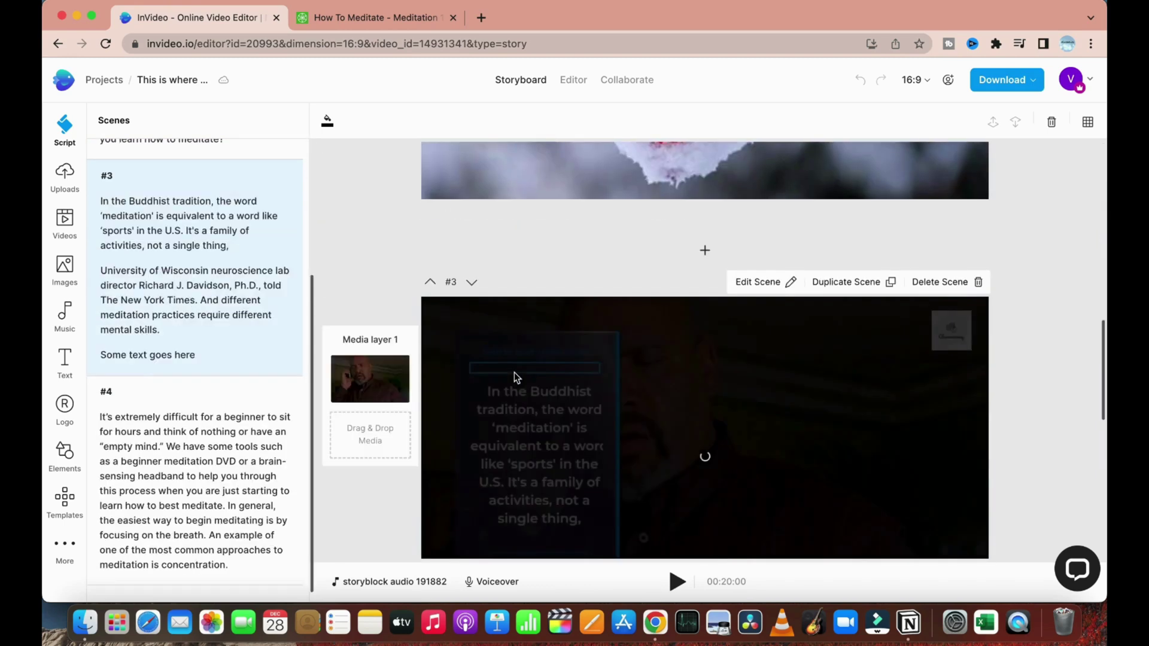
{"action": "scroll", "coordinate": [520, 374], "scroll_direction": "up", "scroll_amount": 10}
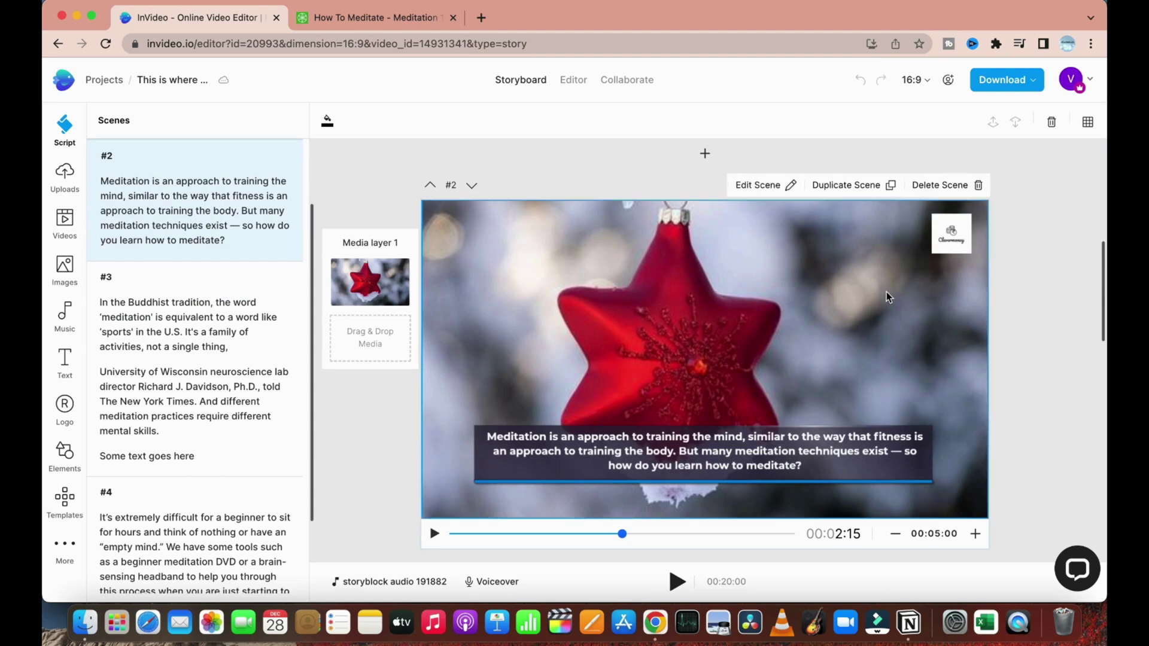
{"action": "scroll", "coordinate": [885, 292], "scroll_direction": "down", "scroll_amount": 10}
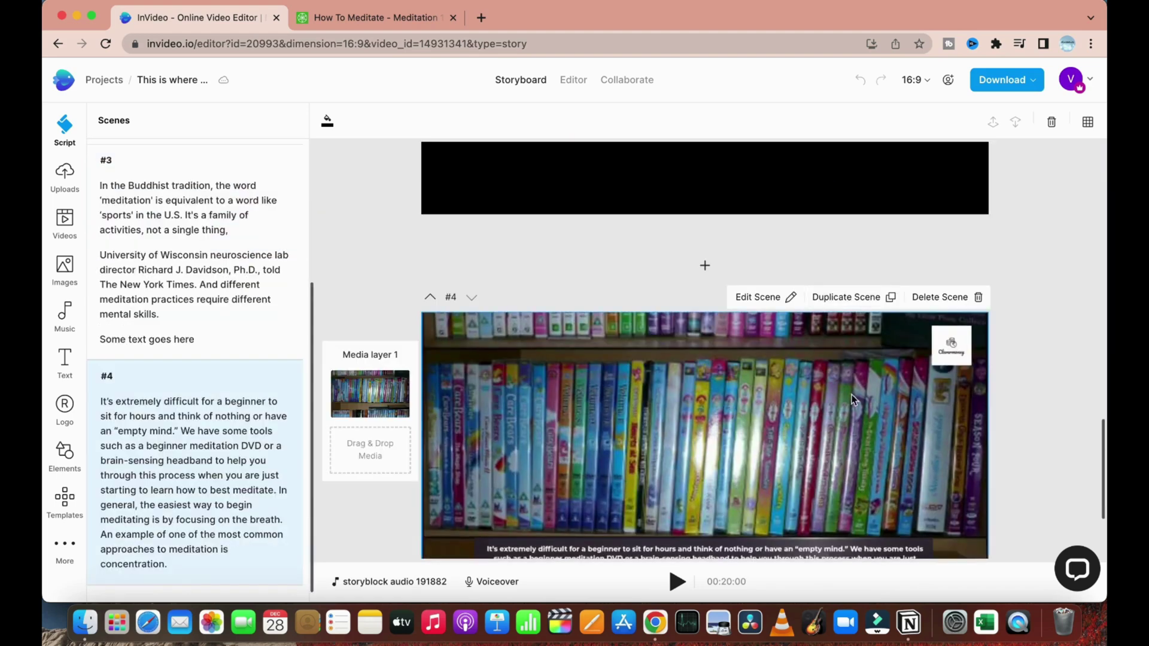
{"action": "scroll", "coordinate": [865, 405], "scroll_direction": "down", "scroll_amount": 1}
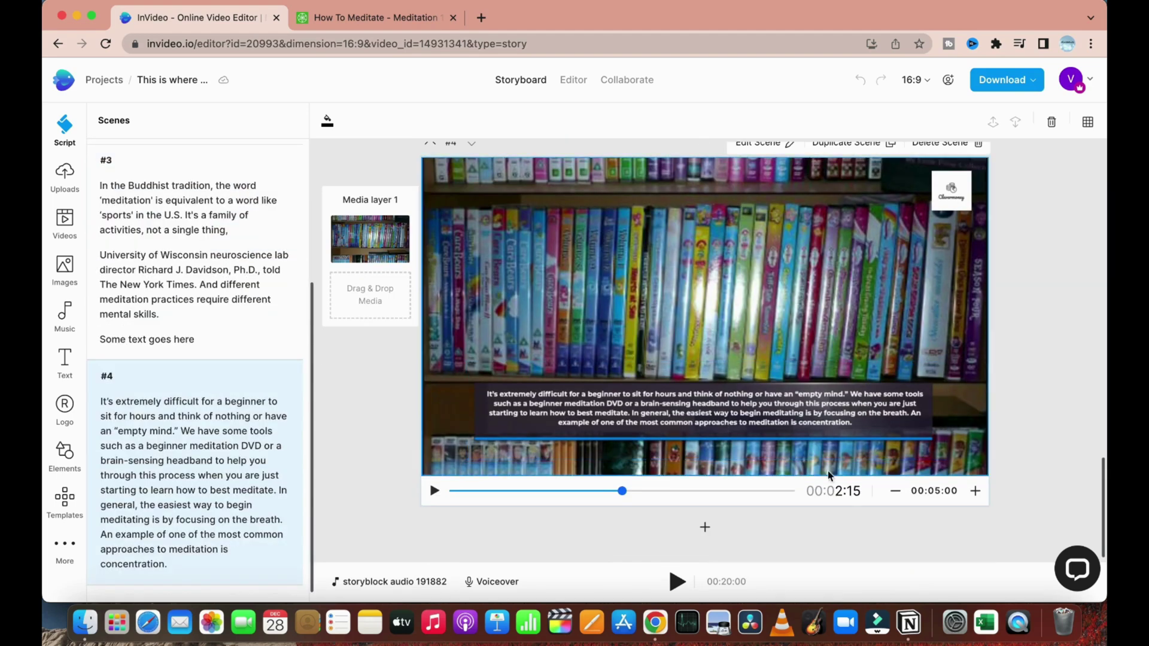
{"action": "scroll", "coordinate": [1049, 380], "scroll_direction": "up", "scroll_amount": 15}
{"action": "left_click", "coordinate": [573, 80]}
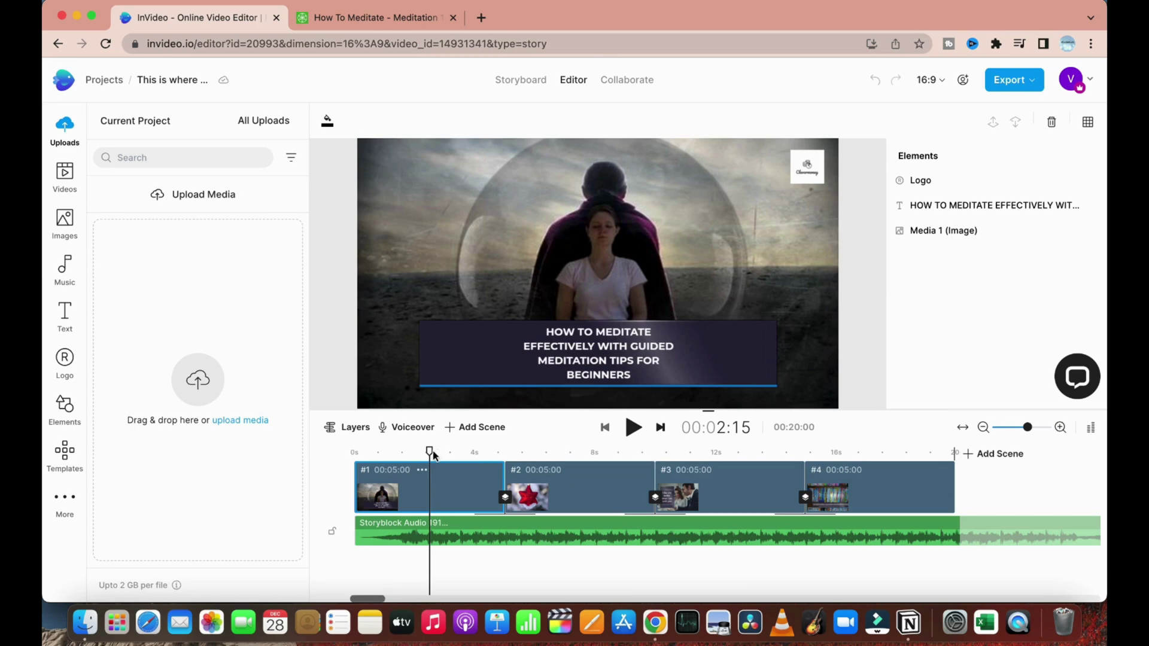
- Play the video from the start with volume raised, pause it, and bring up export quality options
{"action": "left_click_drag", "start_coordinate": [430, 453], "coordinate": [357, 432]}
{"action": "left_click", "coordinate": [643, 436]}
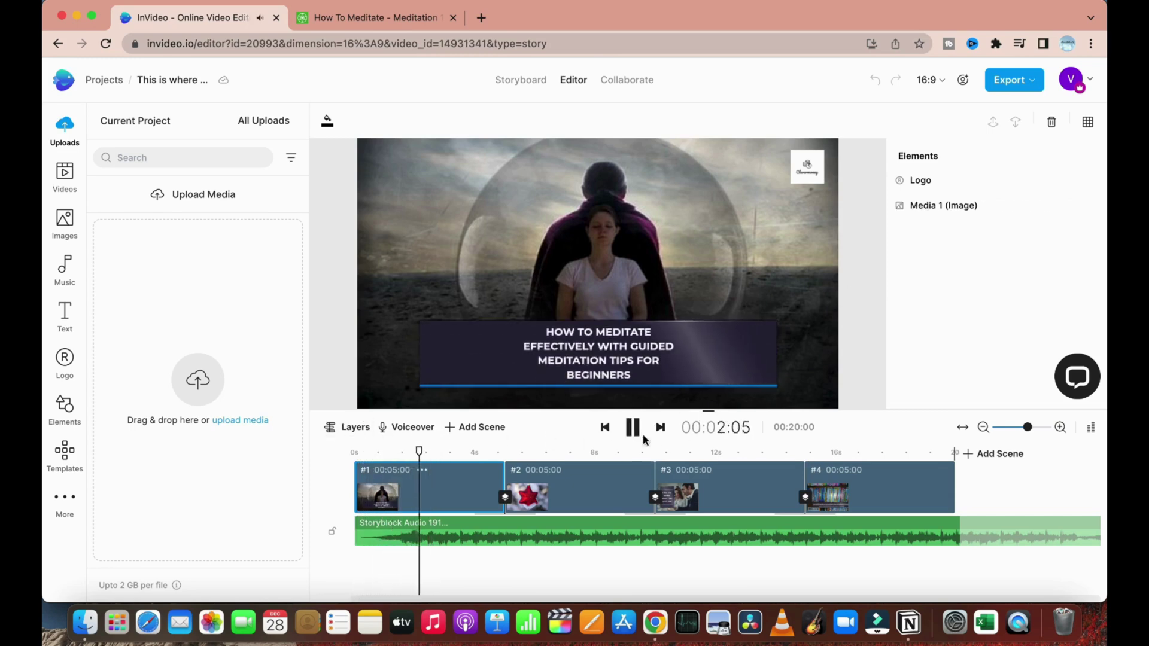
{"action": "key", "text": "XF86AudioRaiseVolume"}
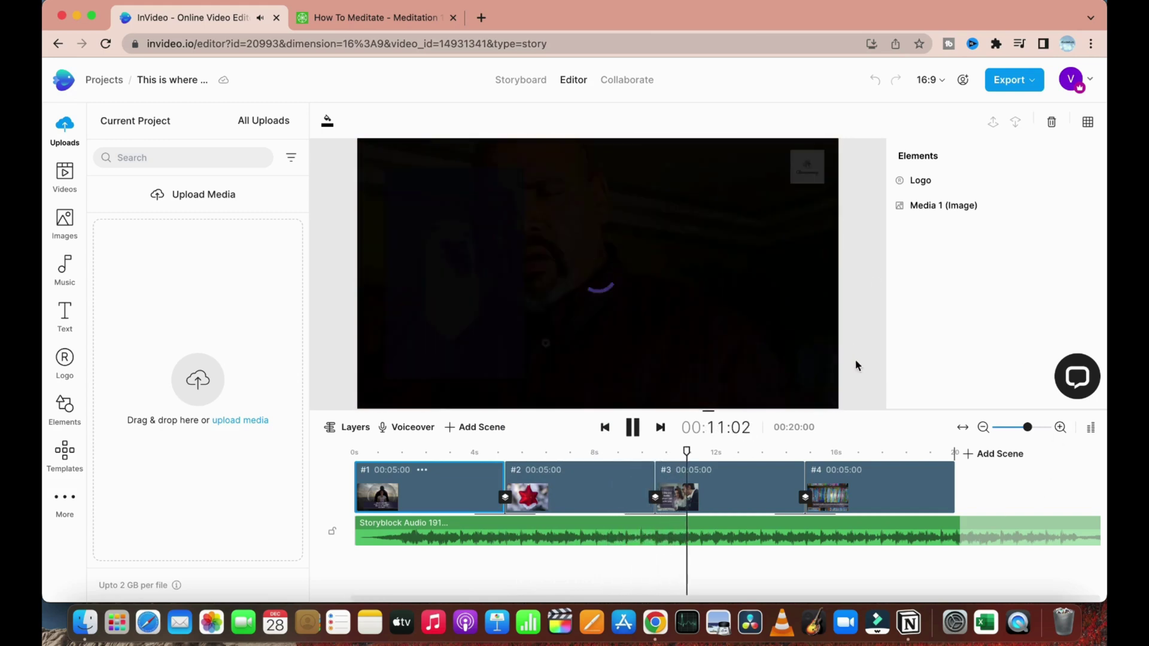
{"action": "left_click", "coordinate": [643, 431]}
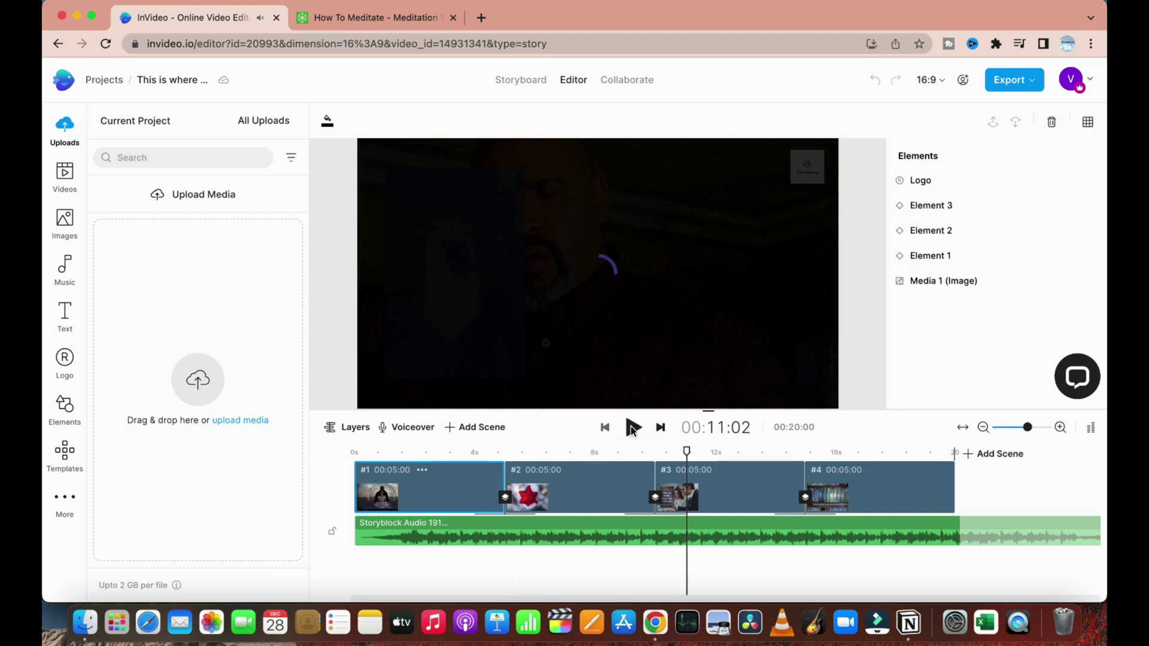
{"action": "left_click", "coordinate": [1020, 87]}
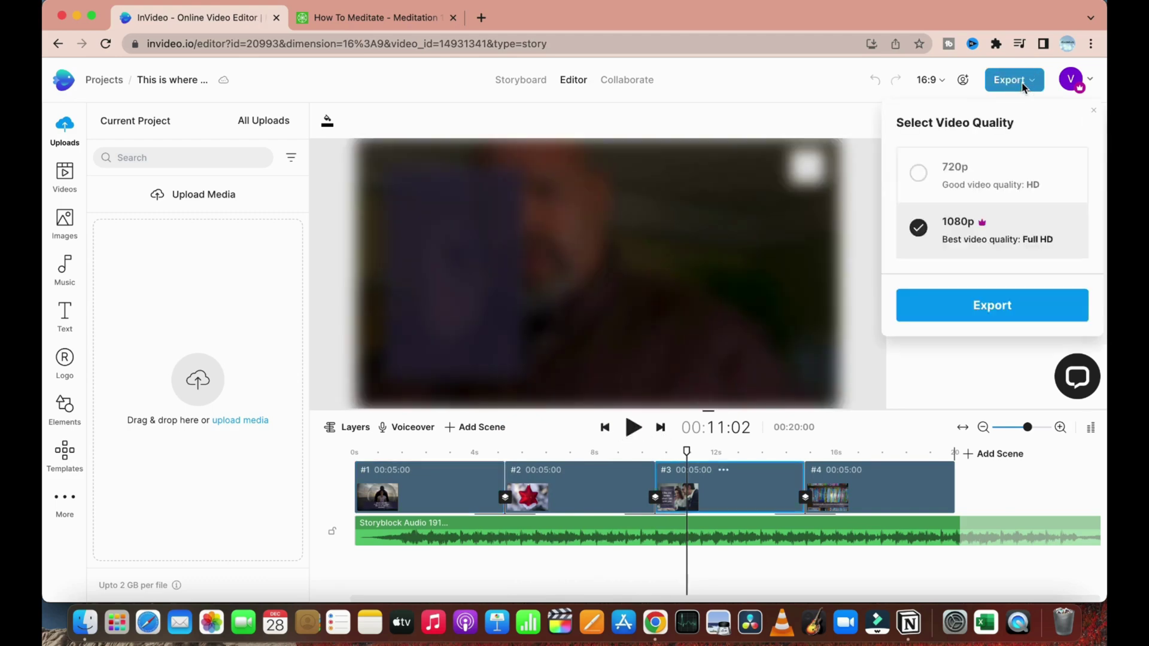
- Export the video in 1080p Full HD so it starts rendering on the Preview page
{"action": "left_click", "coordinate": [985, 306]}
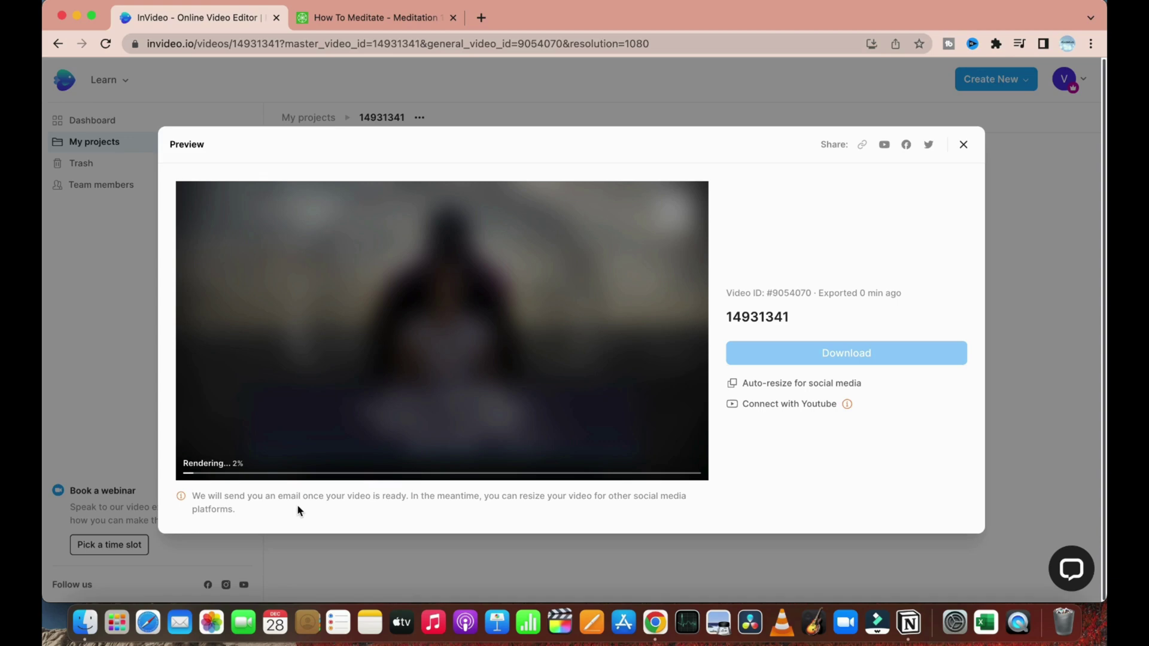
{"action": "mouse_move", "coordinate": [812, 406]}
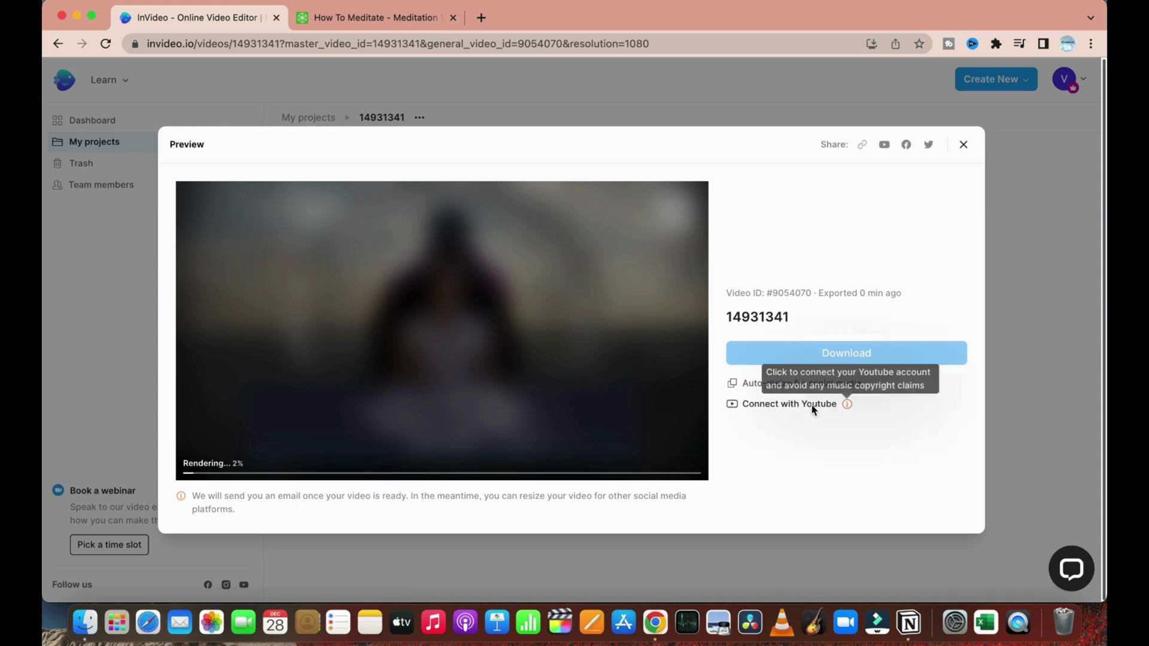